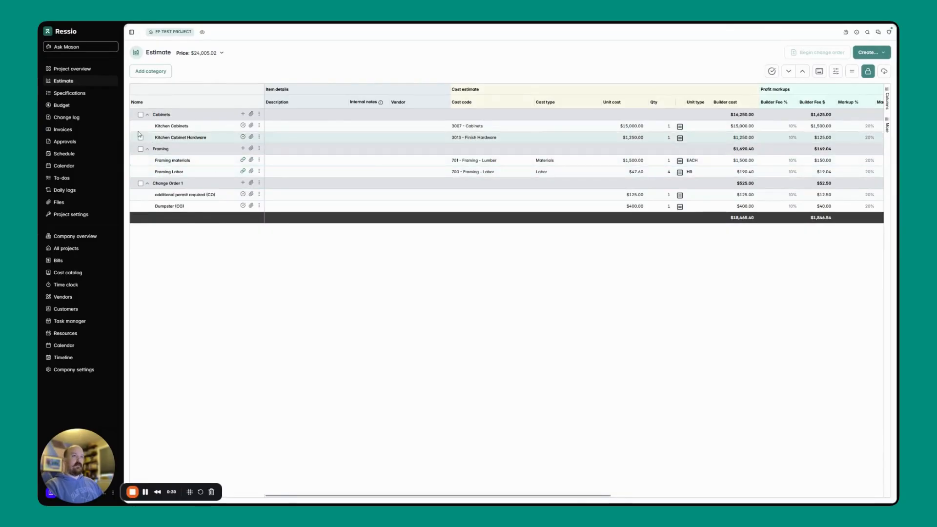
Step: Create a percentage-based invoice for the FP TEST PROJECT and set the percent value for all line items to 10
left_click(72, 131)
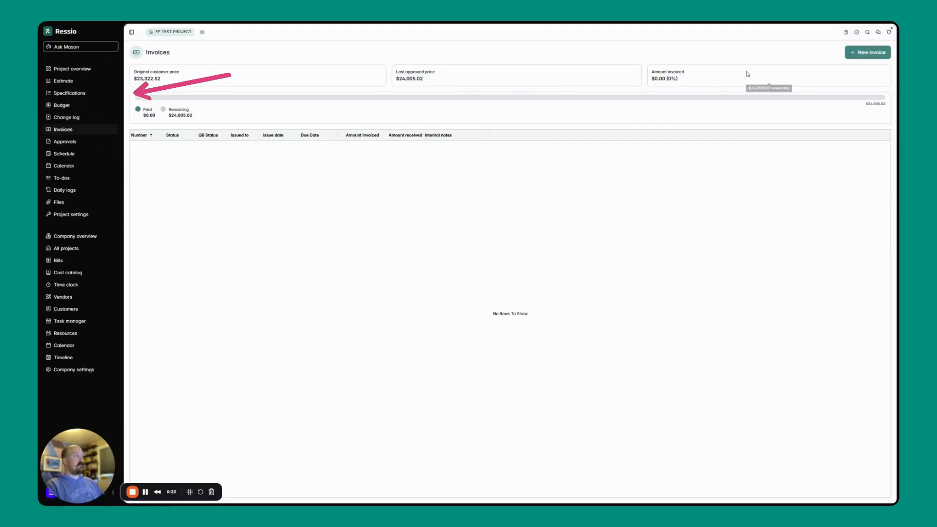
left_click(874, 53)
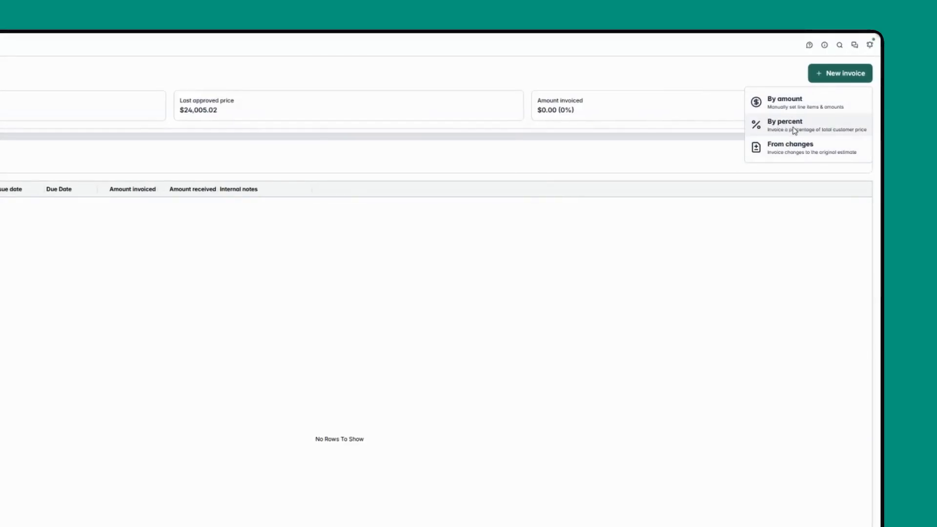
left_click(794, 128)
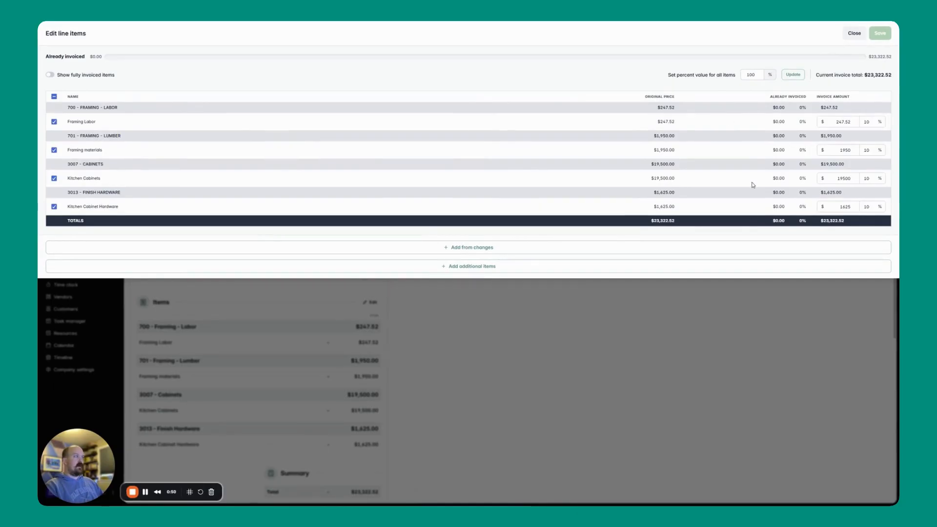
double_click(752, 75)
type("10")
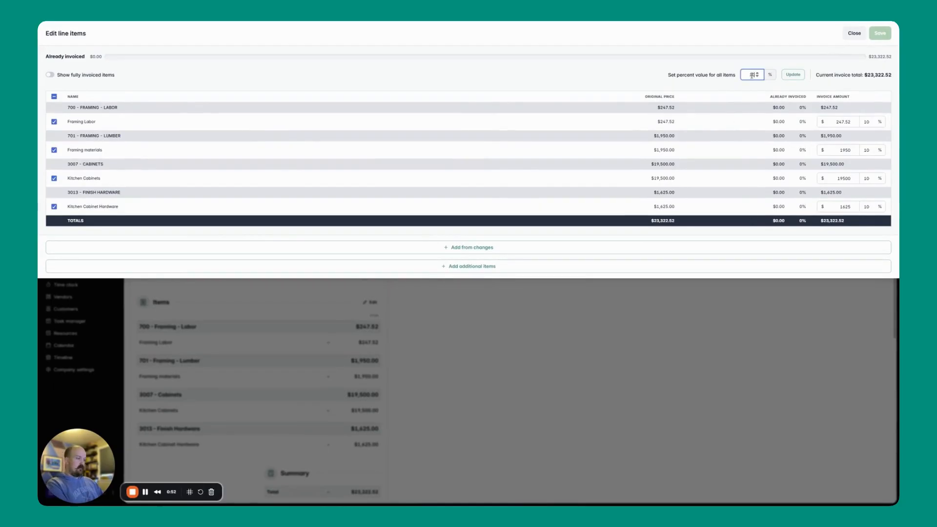
left_click(793, 75)
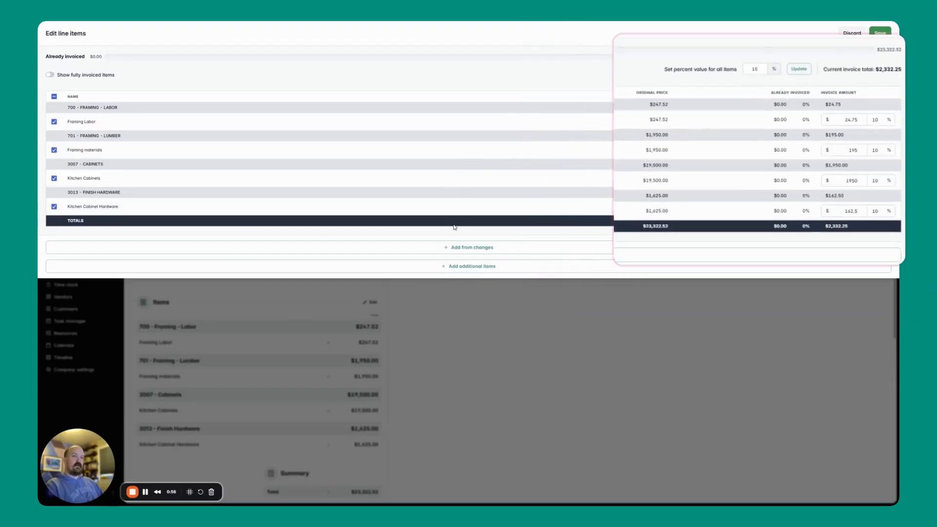
Step: Add the approved change order items to the invoice and apply 10 percent to all items in the progress section
left_click(457, 253)
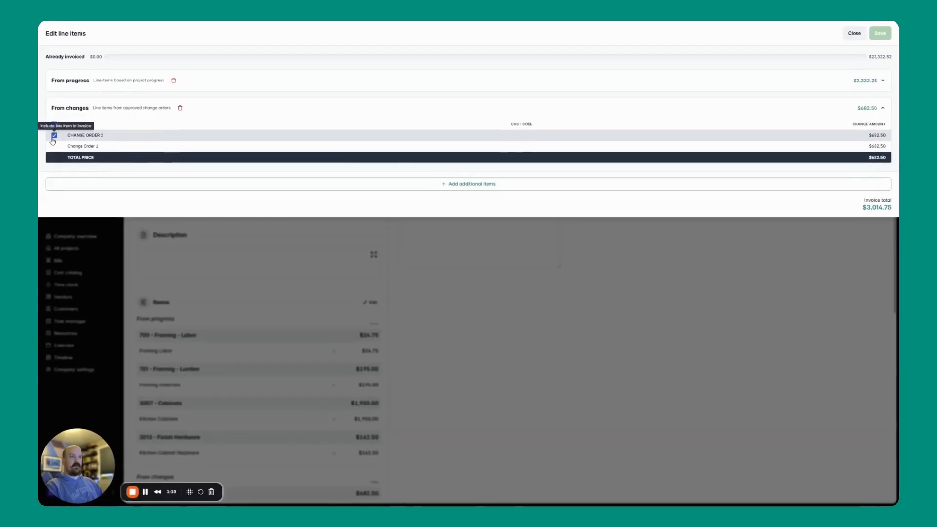
left_click(228, 83)
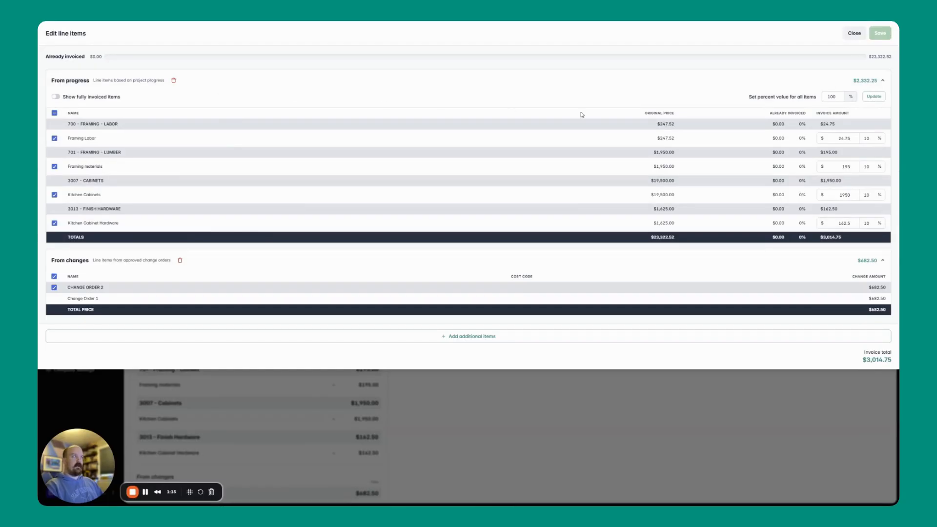
left_click(831, 96)
double_click(832, 96)
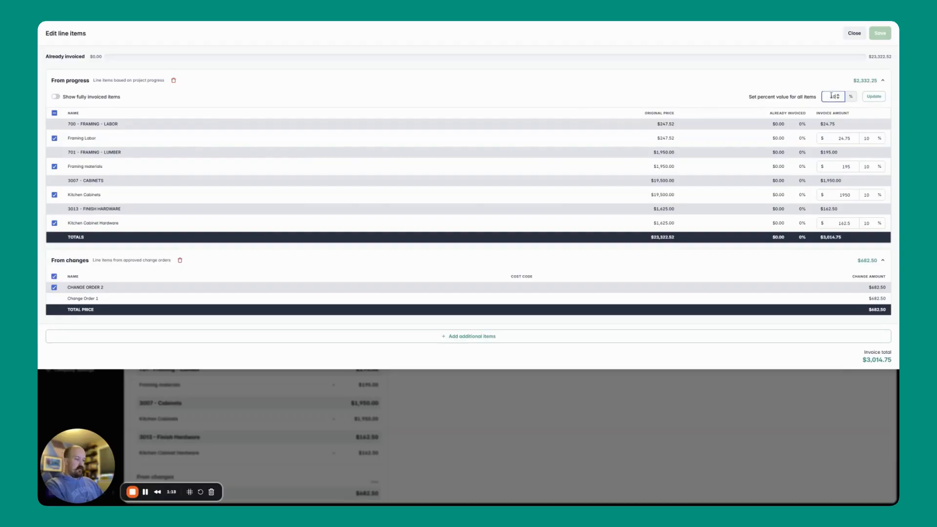
type("10")
left_click(874, 98)
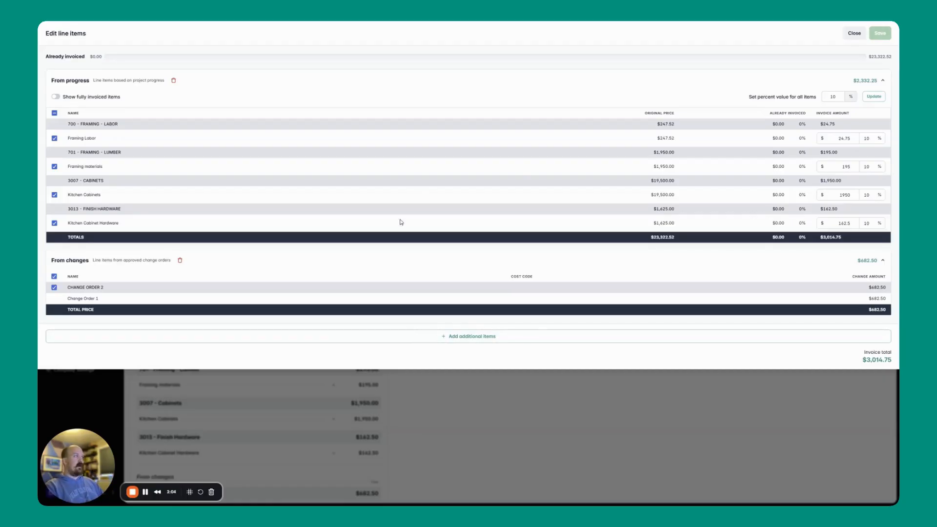
Step: Close the line item editor and review the invoice's progress items, change items and summary
left_click(854, 34)
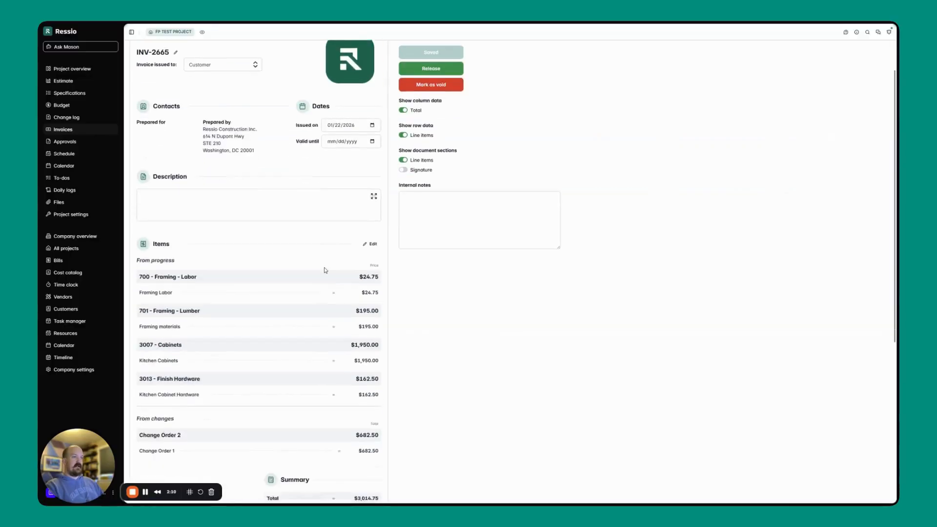
scroll(325, 270, "down", 3)
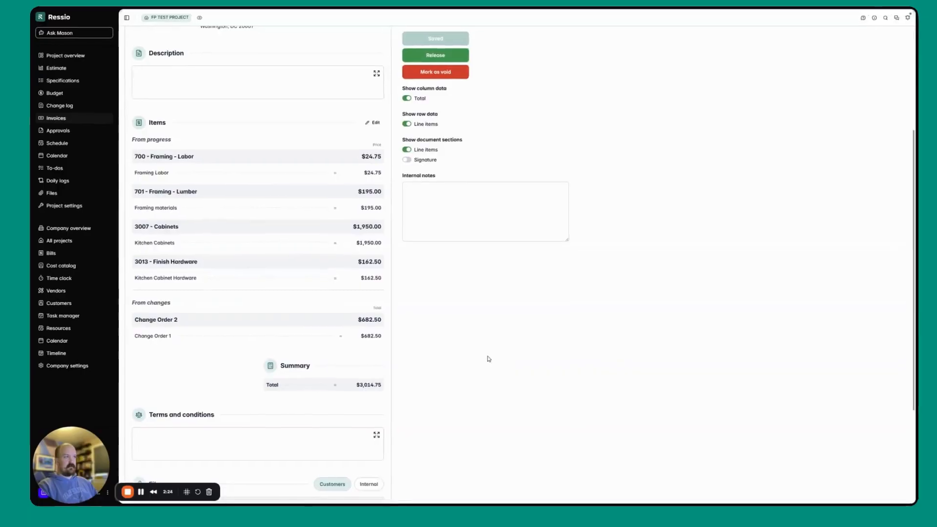
scroll(465, 362, "up", 2)
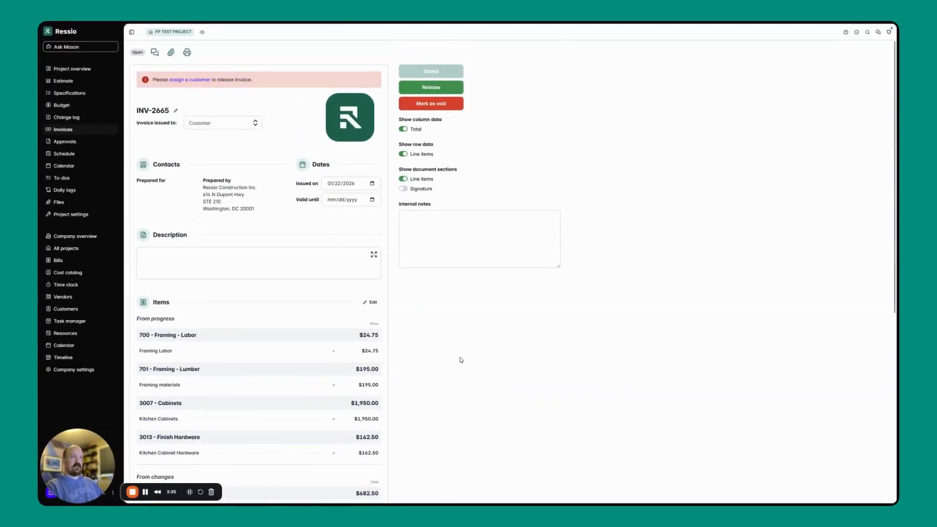
Step: Switch to the CP TEST PROJECT and look at its estimate and budget
left_click(164, 32)
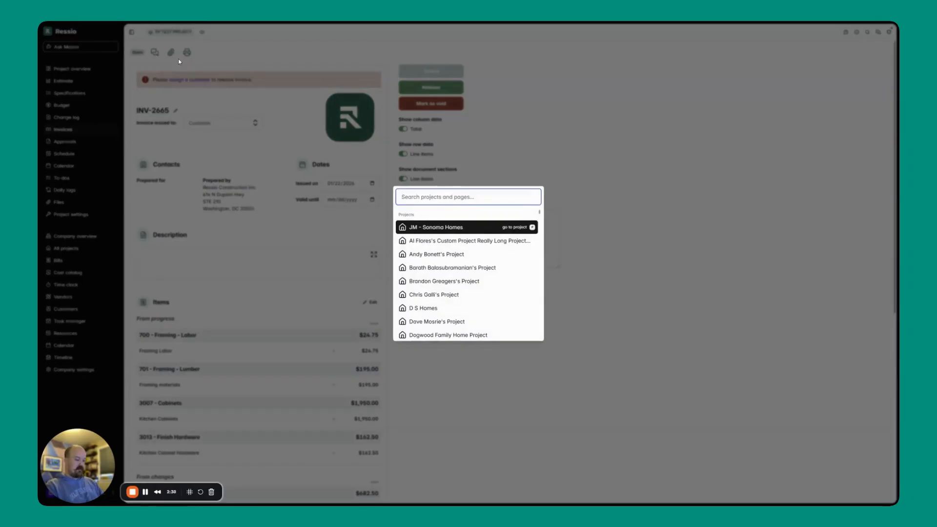
type("fp test")
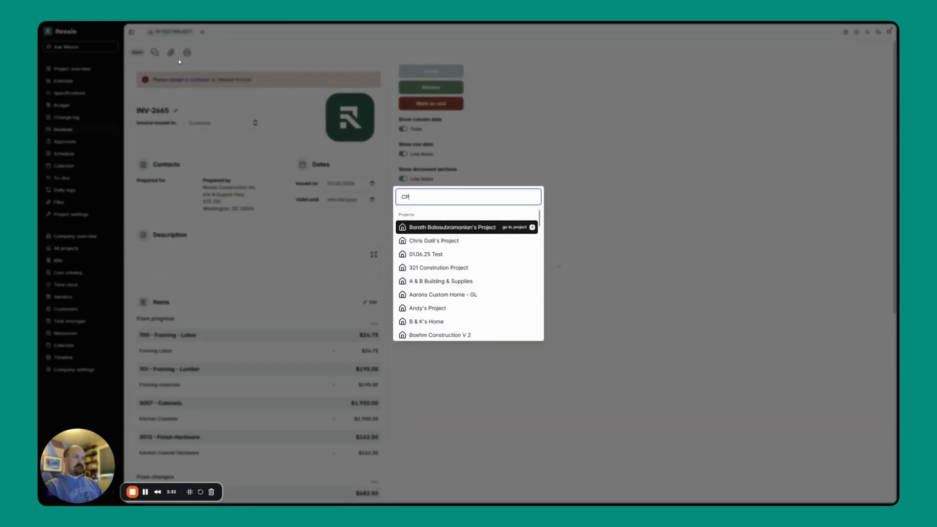
key("Return")
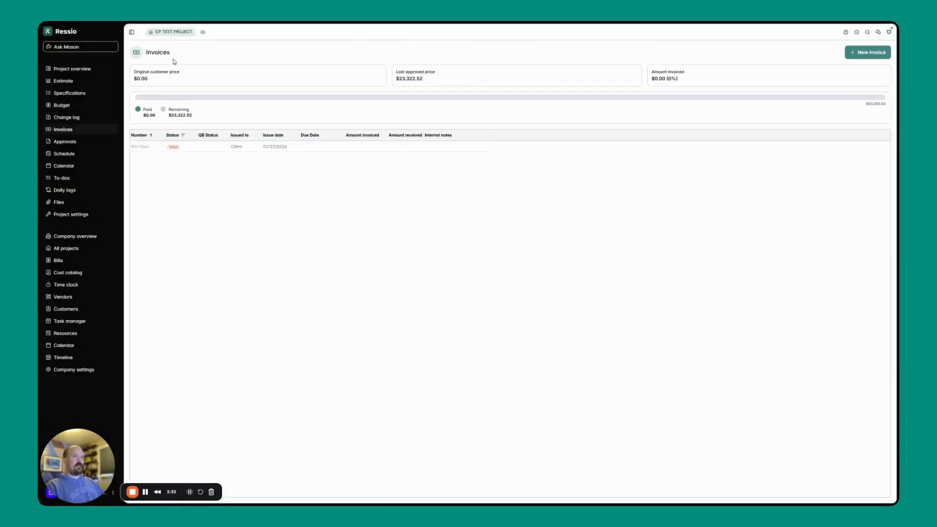
left_click(78, 86)
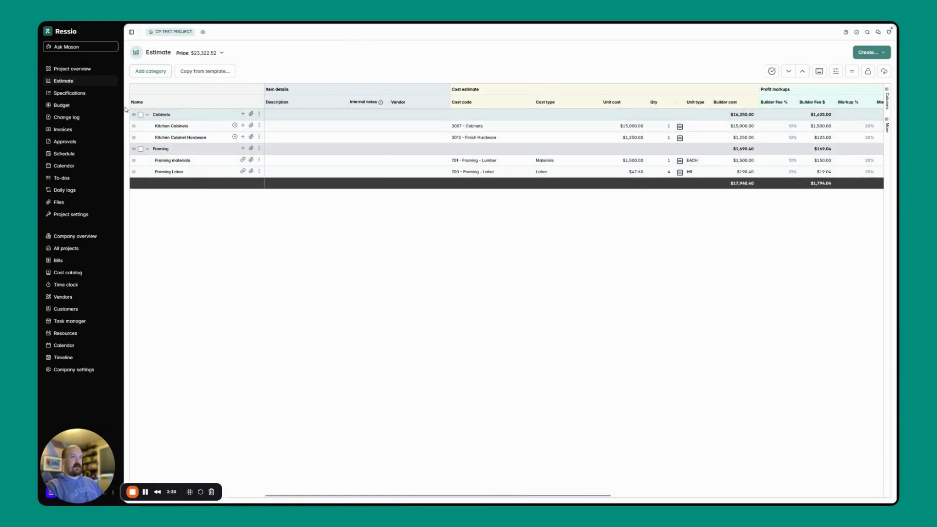
left_click(78, 106)
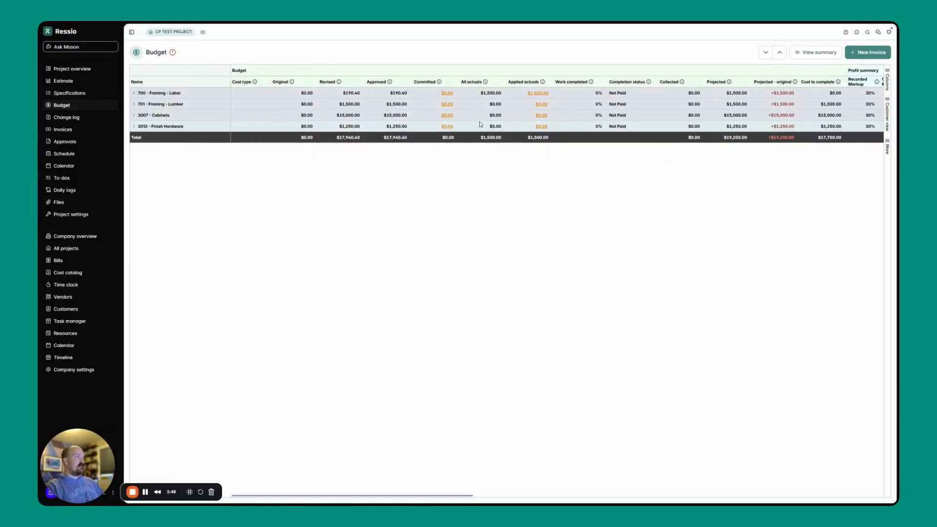
Step: Create a new invoice from actuals and add an additional items section with a new line item
left_click(870, 53)
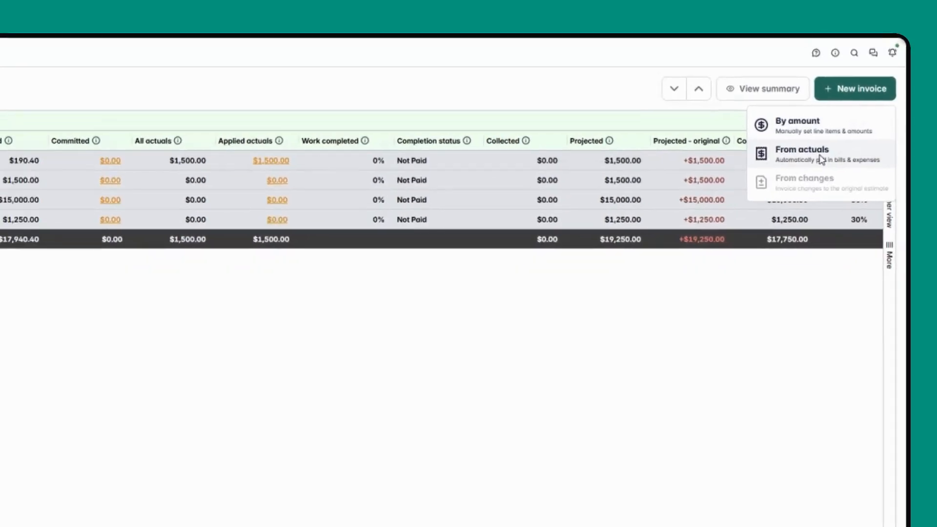
left_click(832, 100)
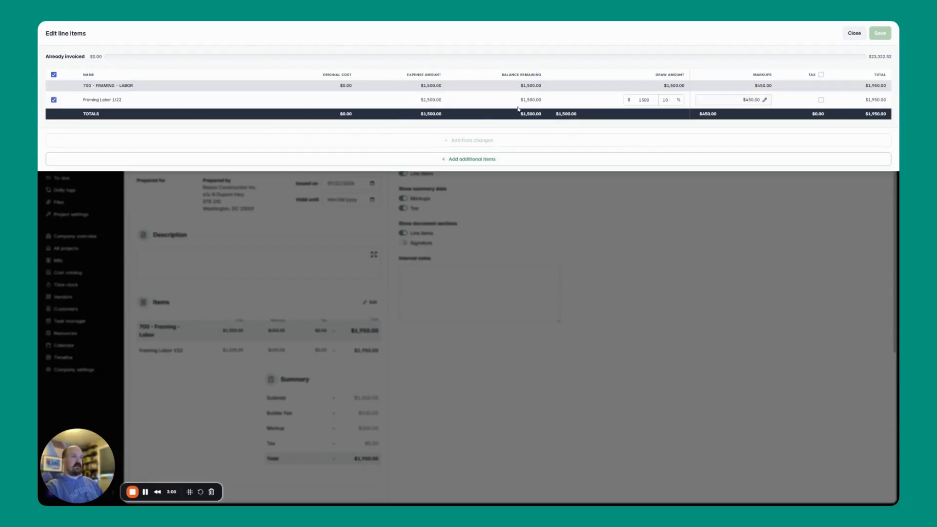
left_click(498, 160)
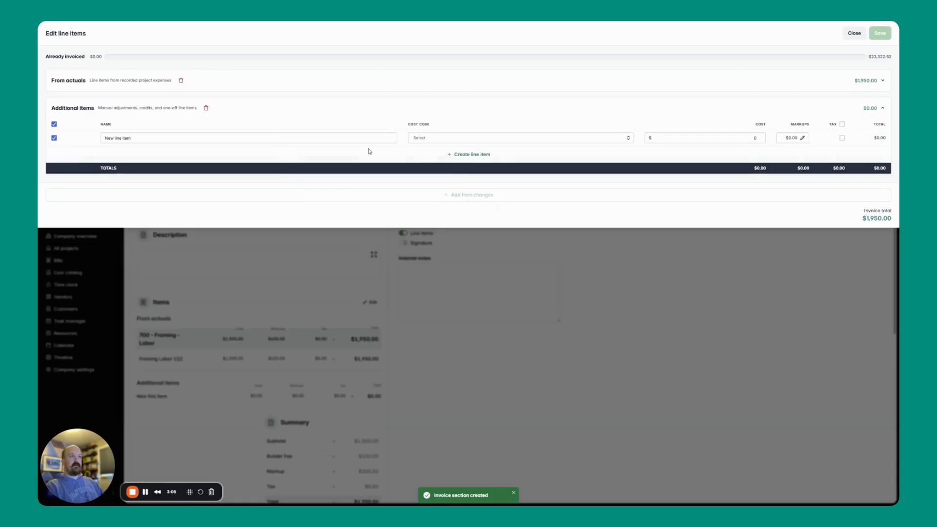
Step: Name the additional line item Project Management Fee and assign it the cost code 003 - (PSA) Project Coordination
triple_click(264, 137)
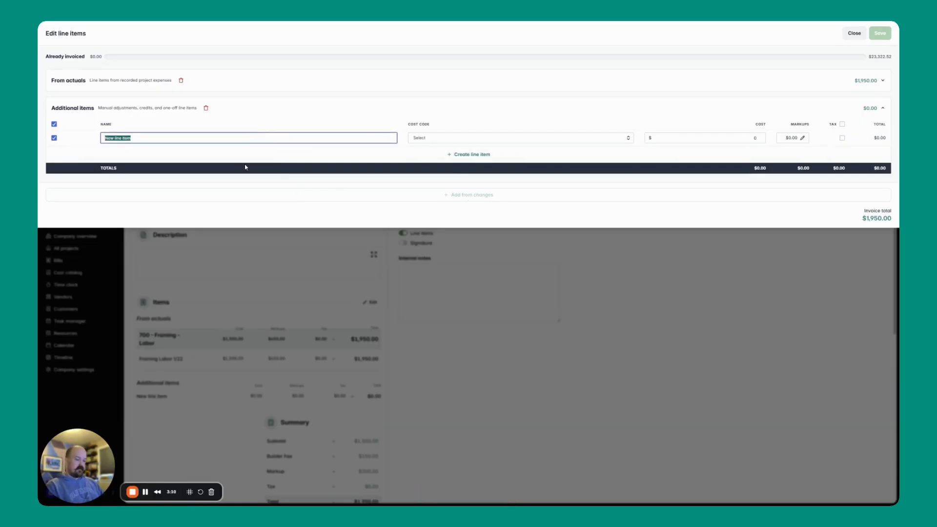
type("Project M")
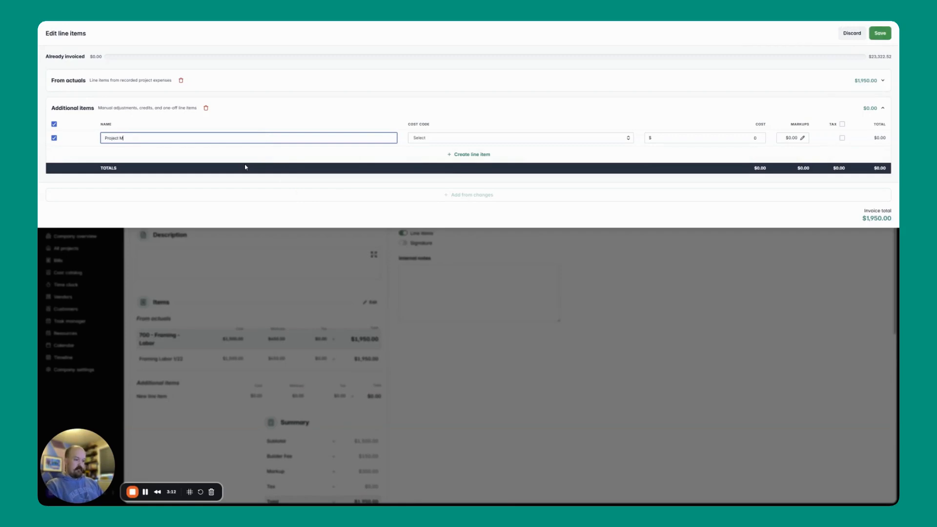
type("anagement Fee")
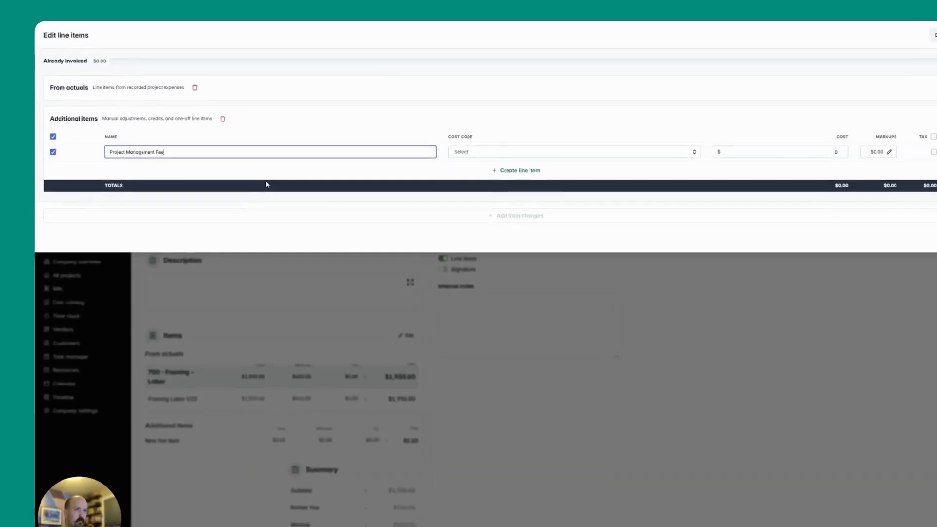
left_click(476, 153)
type("pro")
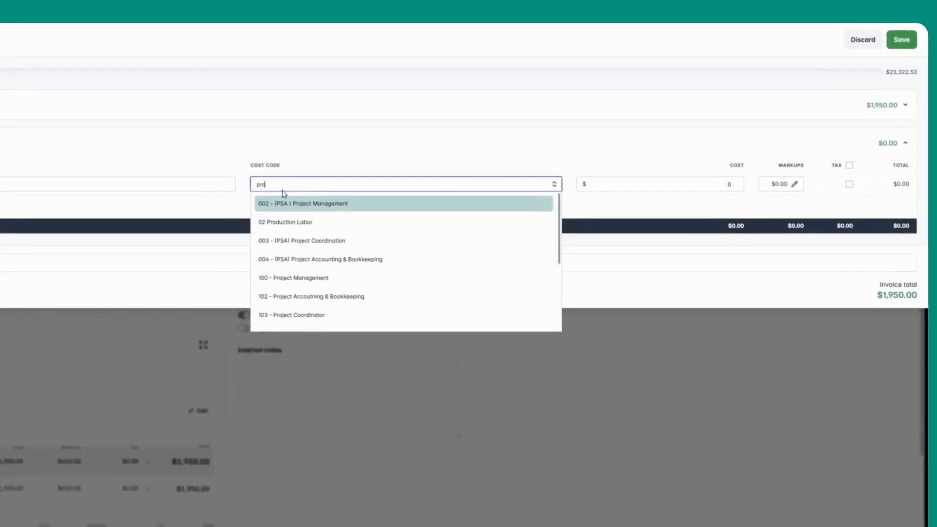
left_click(325, 244)
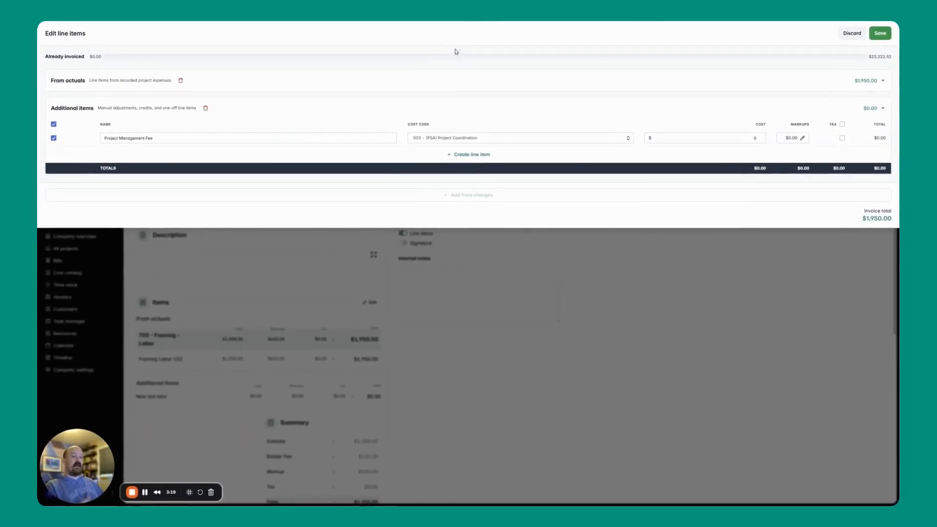
Step: Set the Project Management Fee's cost to $1,250 and save the invoice's line items
left_click(434, 78)
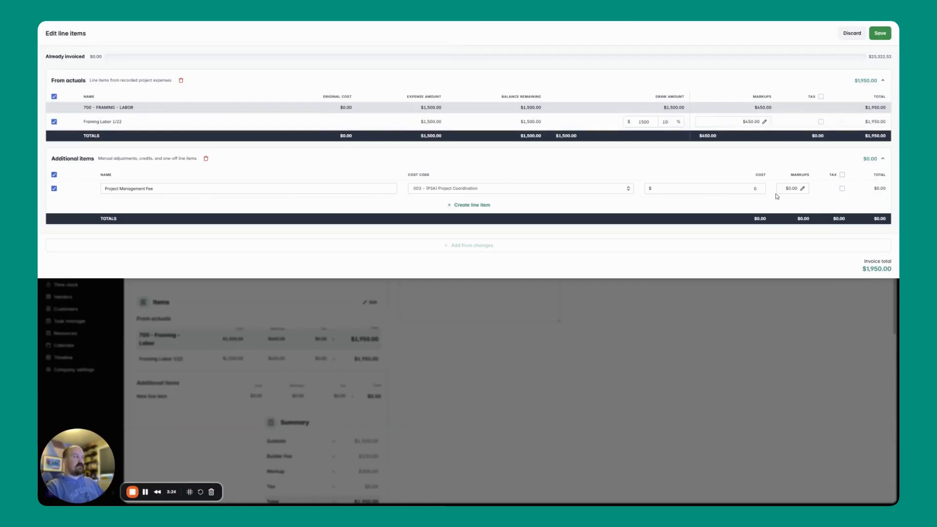
left_click(733, 190)
type("1250")
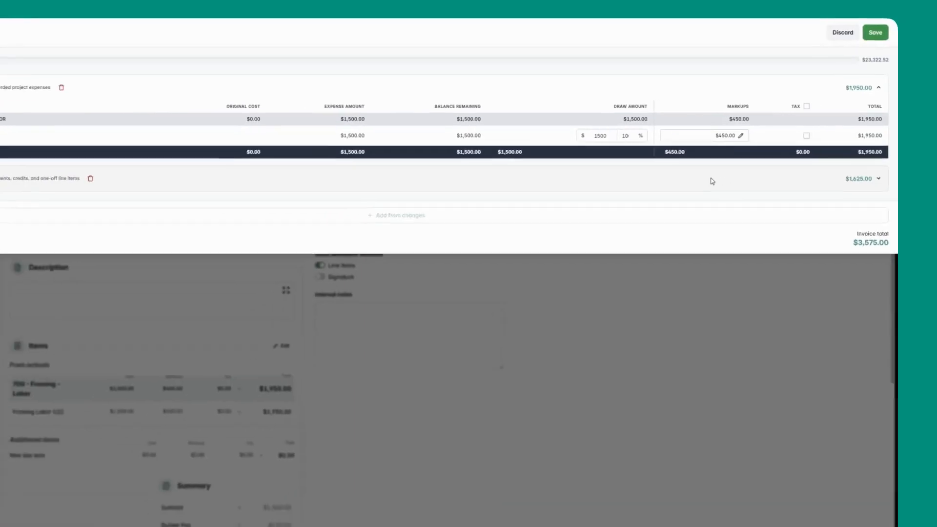
left_click(712, 182)
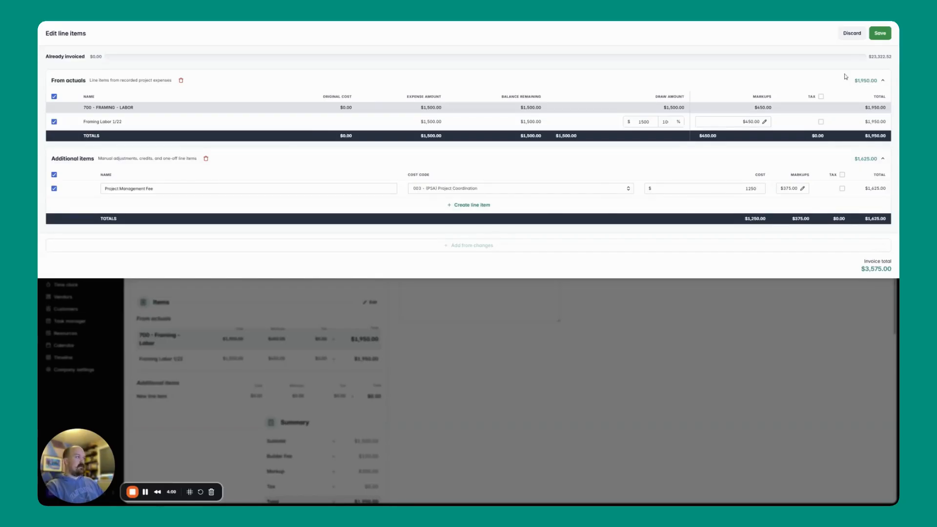
left_click(881, 33)
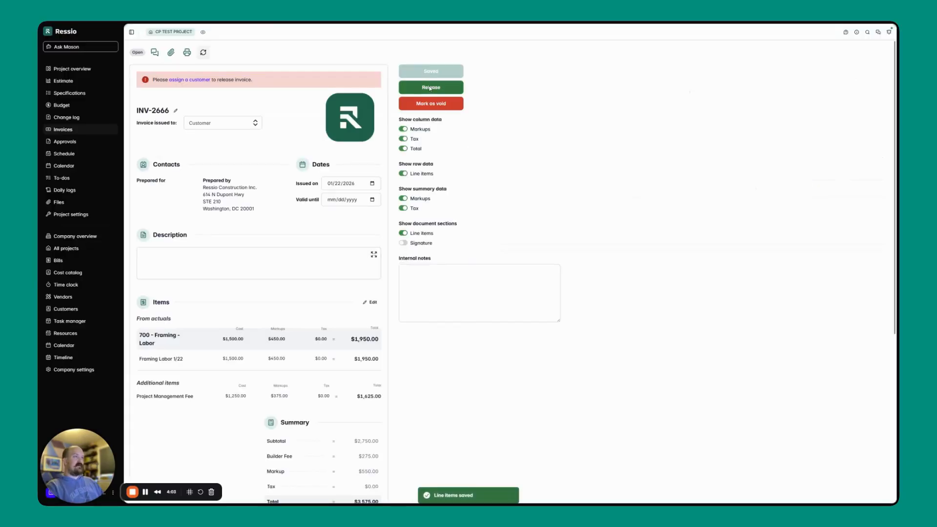
Step: Release the invoice without notifying the customer
left_click(431, 87)
left_click(428, 69)
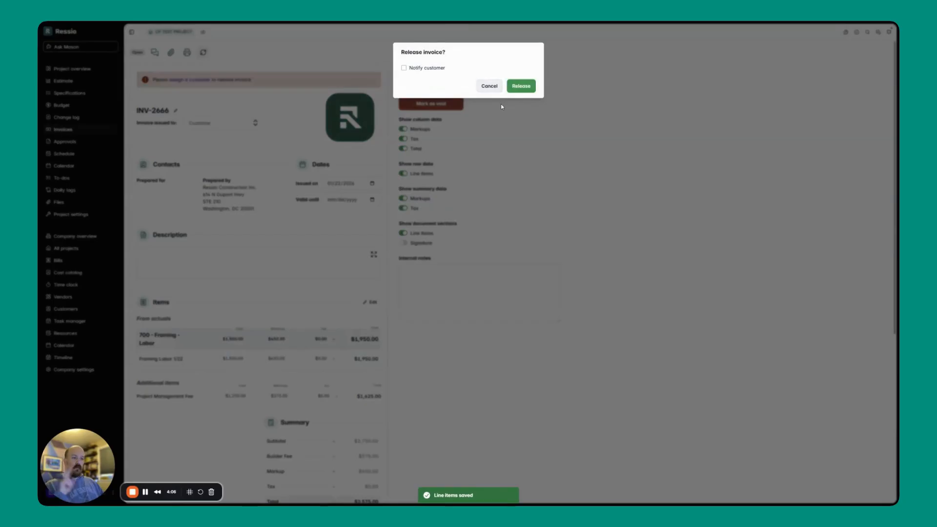
left_click(525, 88)
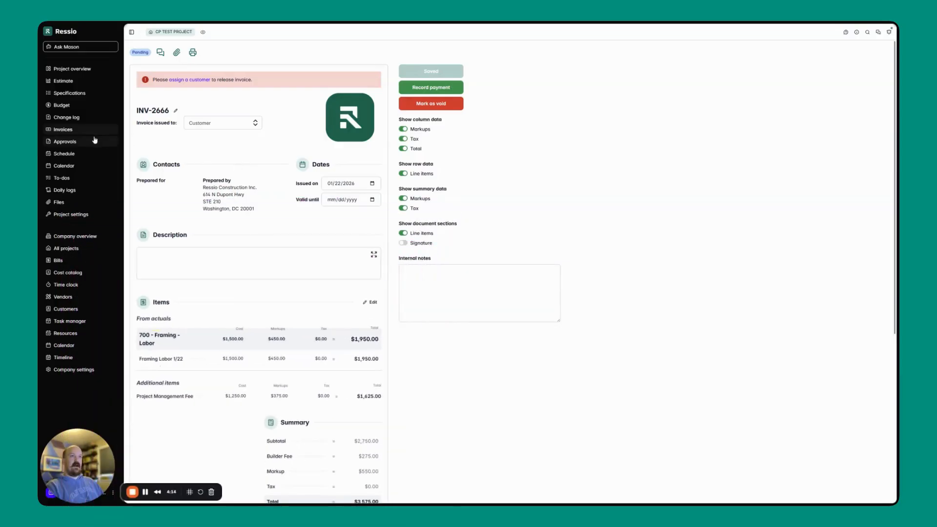
Step: Examine the project budget's actuals, profit, price and invoice summary columns for the invoiced cost codes
left_click(71, 106)
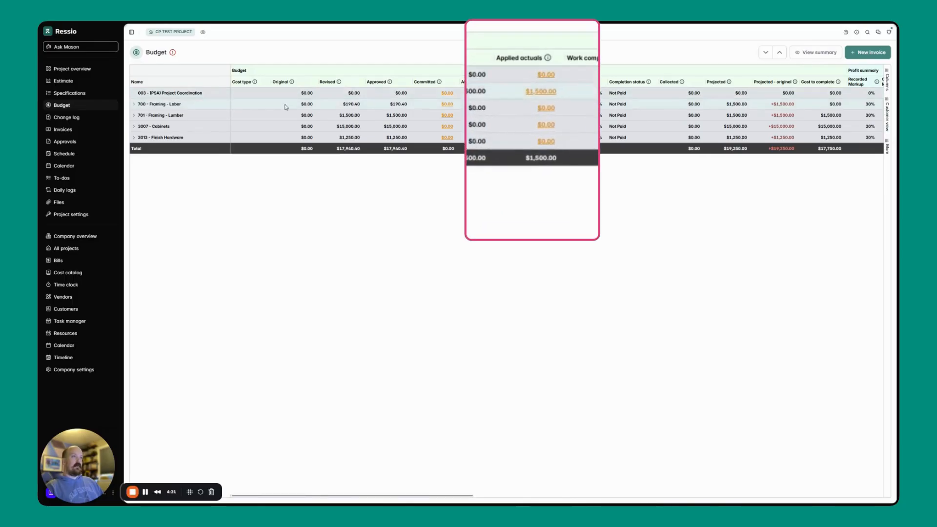
scroll(538, 95, "right", 6)
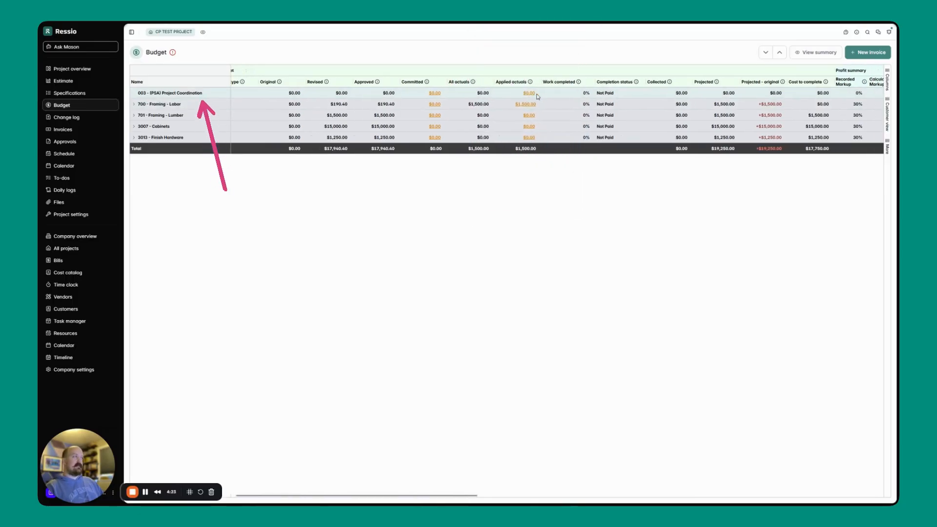
scroll(537, 96, "right", 8)
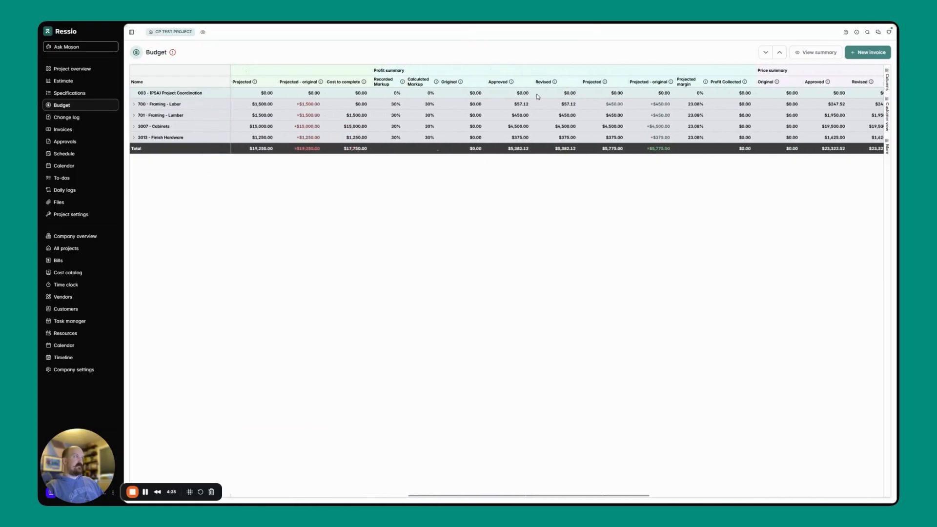
scroll(537, 96, "right", 6)
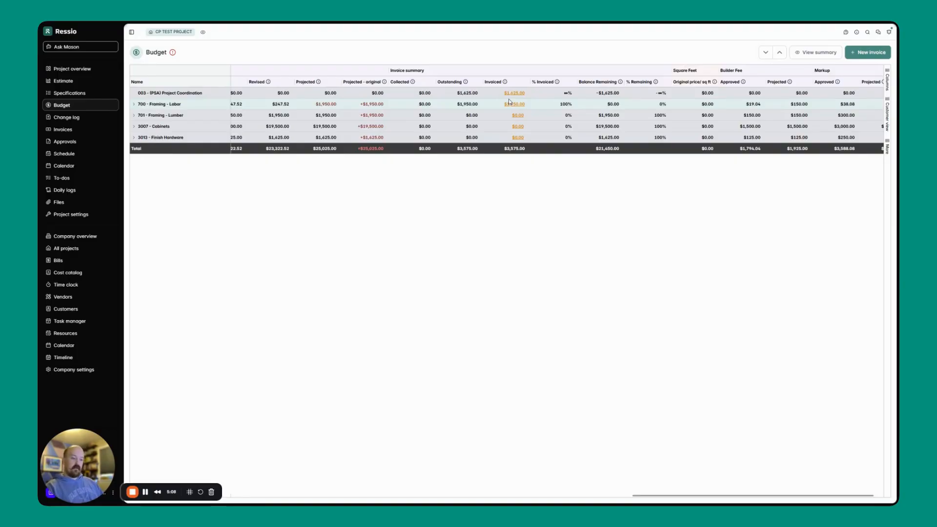
scroll(508, 102, "left", 10)
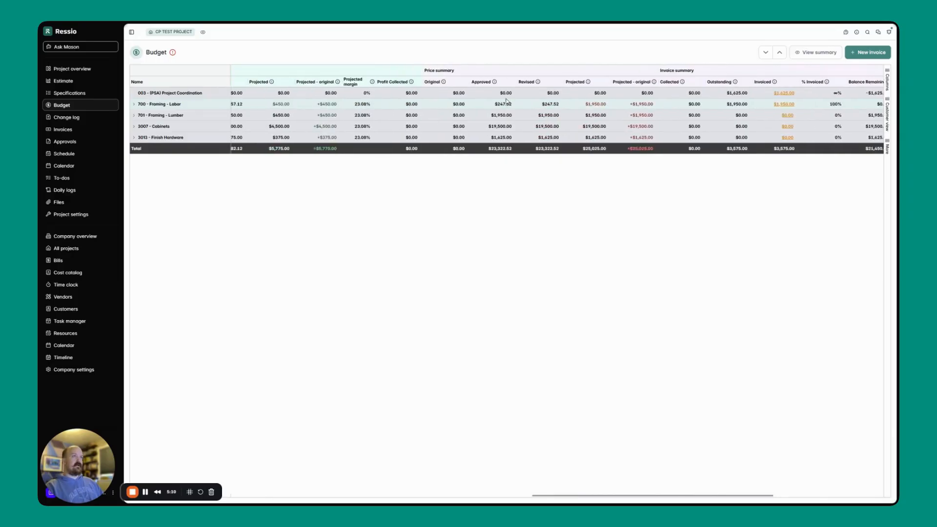
scroll(507, 102, "left", 10)
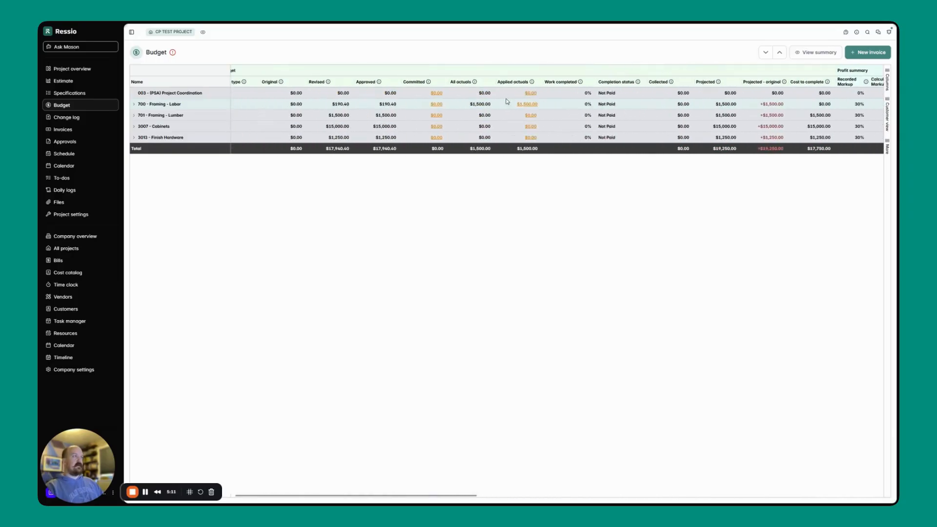